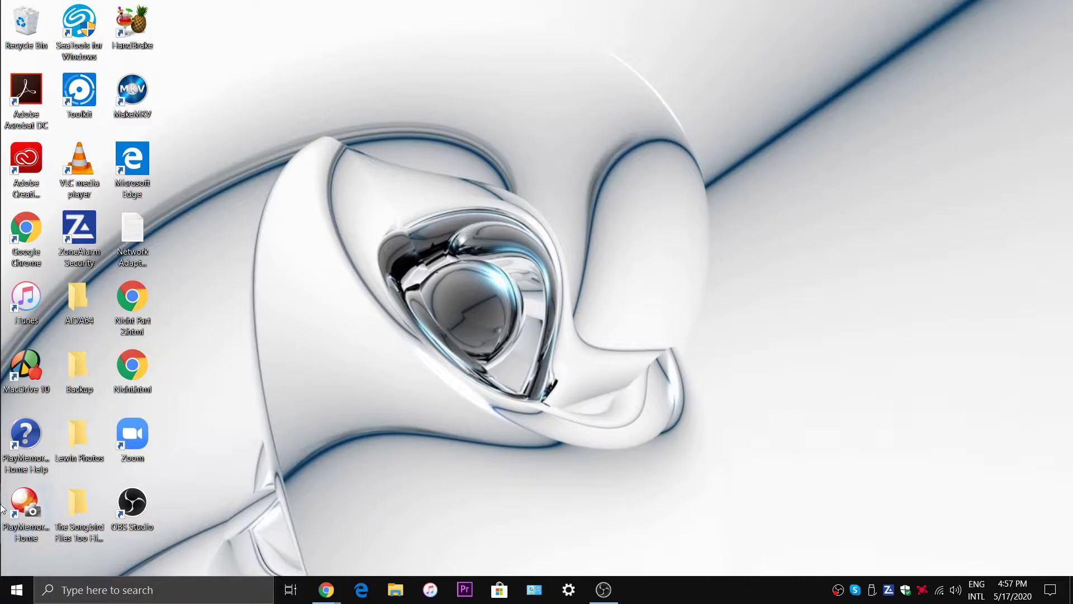
- From the Start menu, go to Settings > Time & Language > Language
click(15, 588)
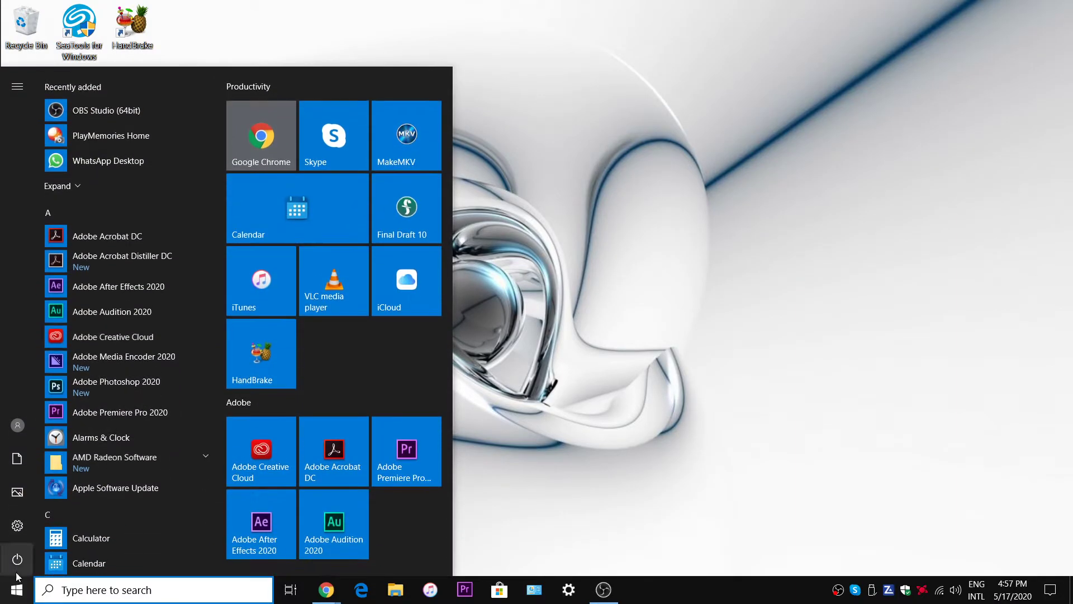
mouse_move(17, 523)
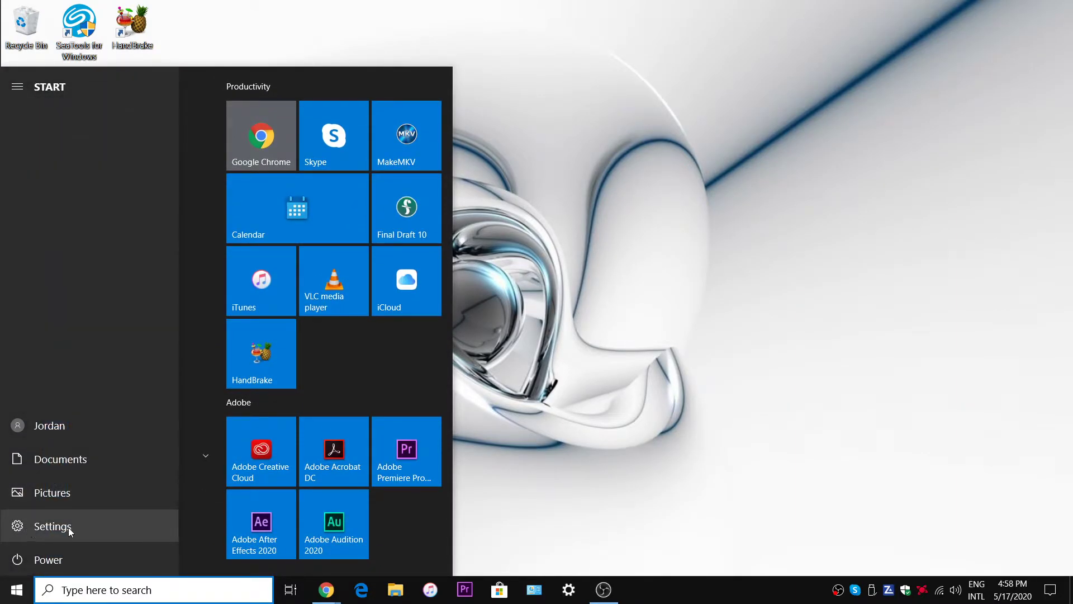
click(48, 526)
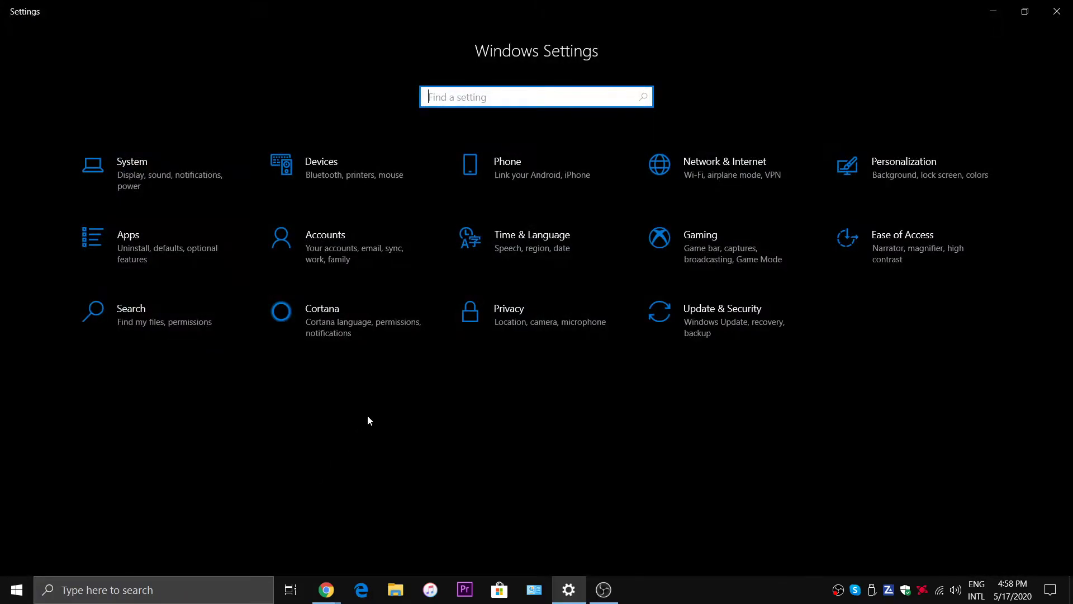
click(516, 246)
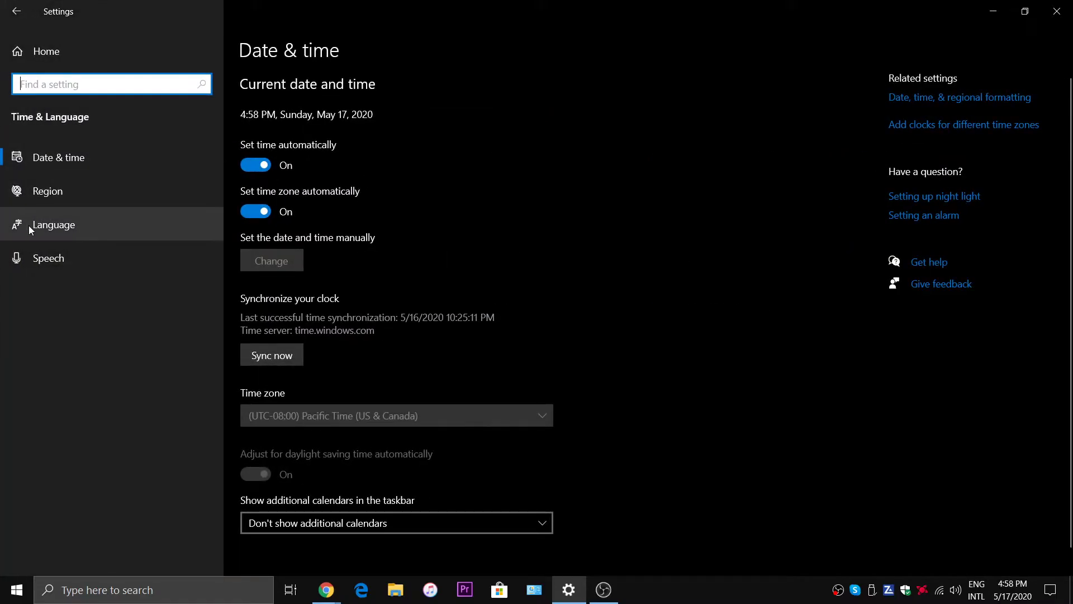
click(39, 225)
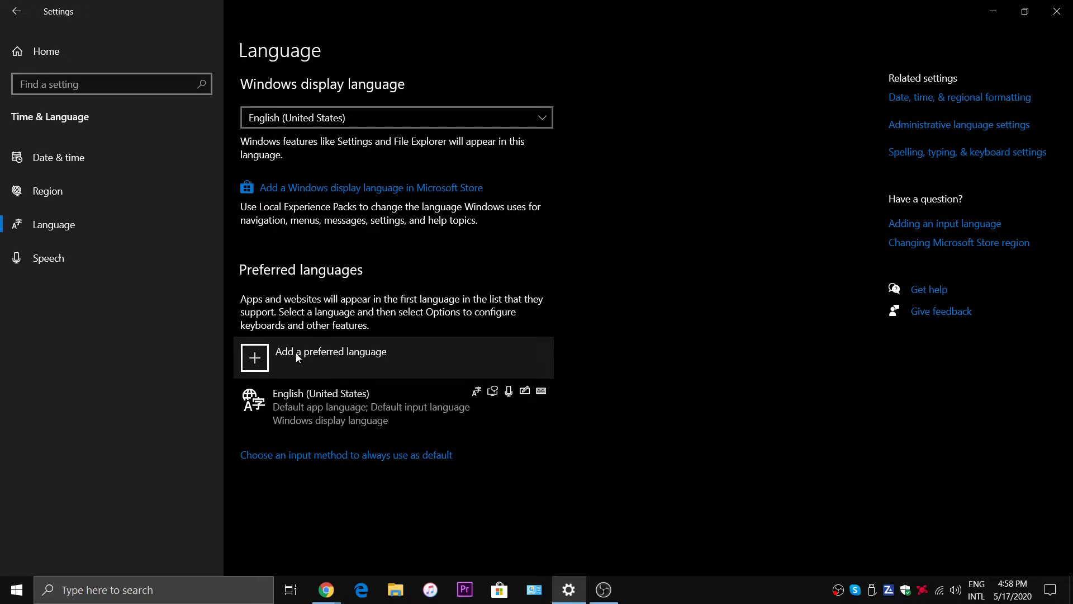
- Cancel adding a preferred language, then view English (United States) options and its keyboards
click(262, 364)
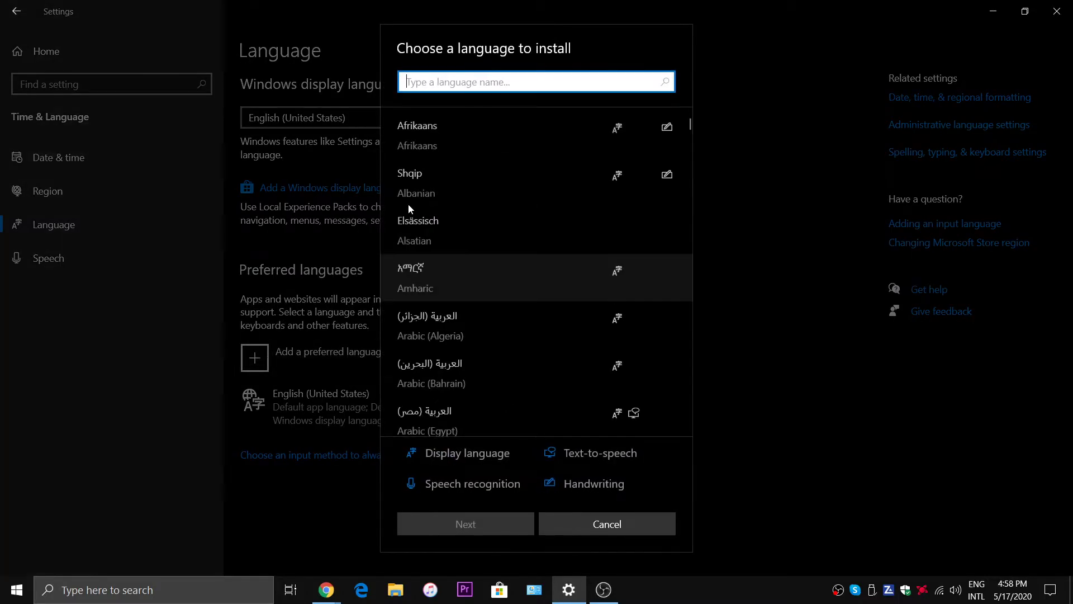
click(599, 523)
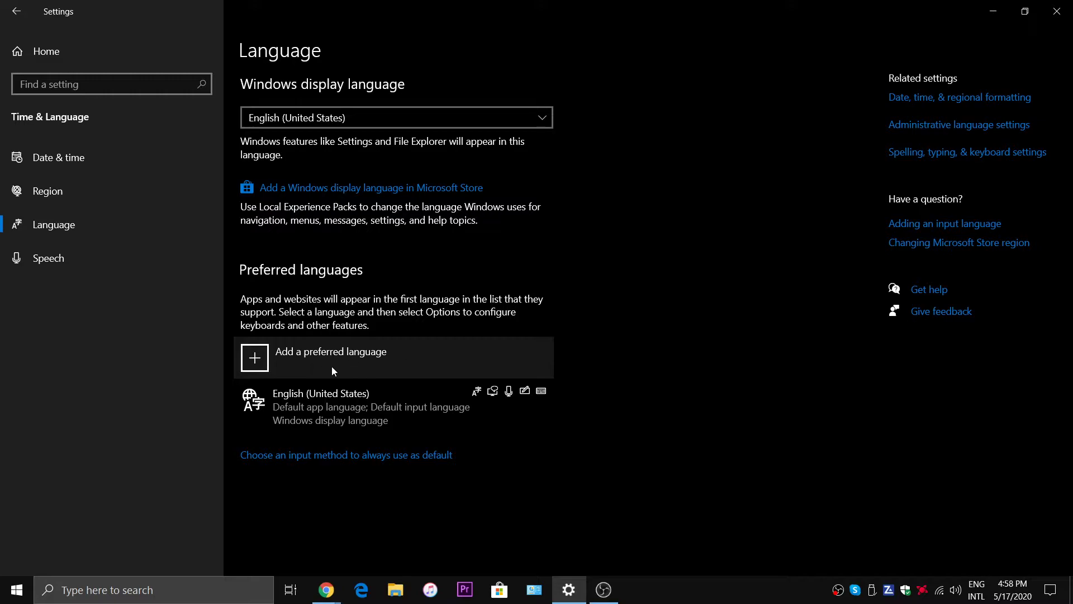
click(323, 398)
click(415, 456)
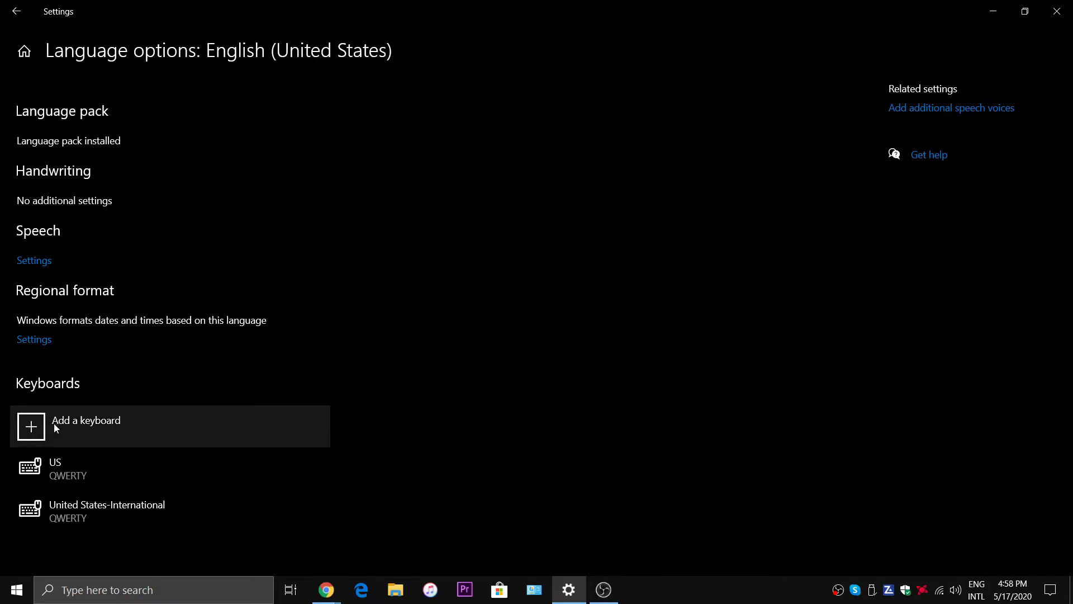
click(54, 427)
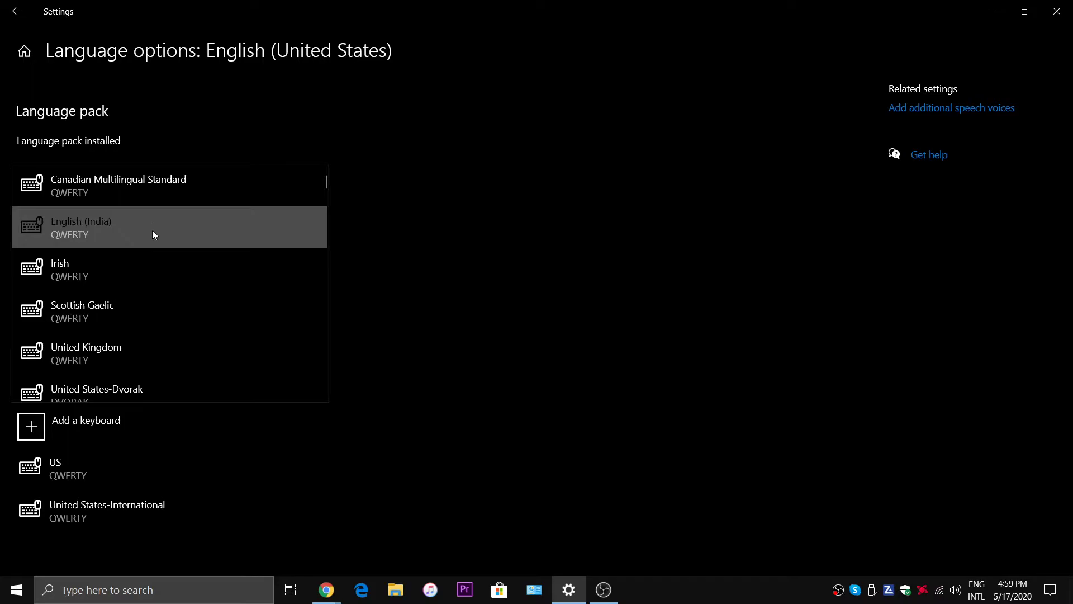
scroll(153, 235, down, 3)
scroll(152, 248, down, 3)
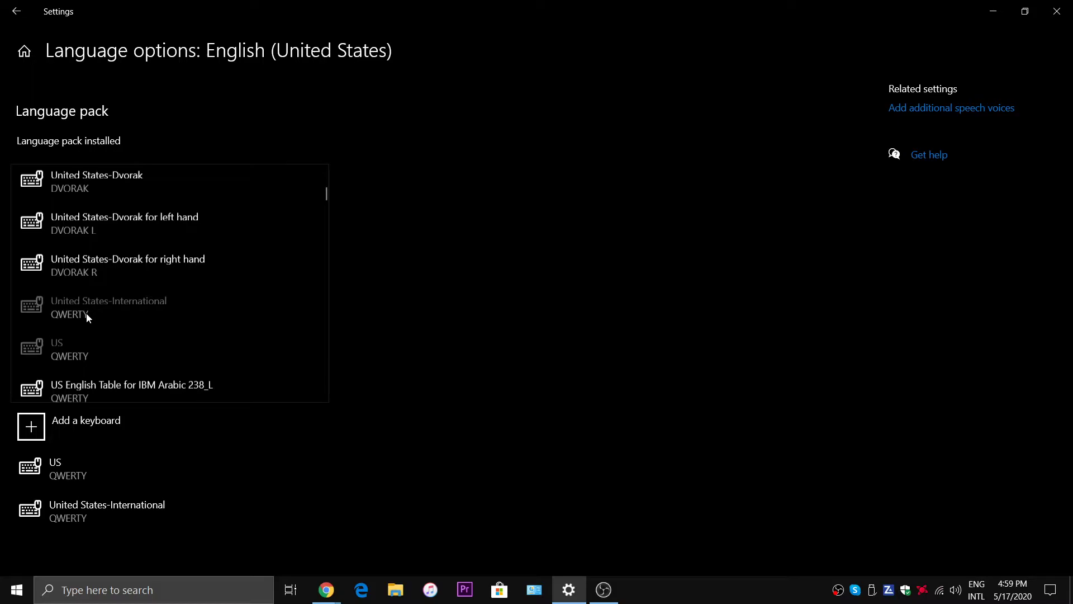
click(405, 313)
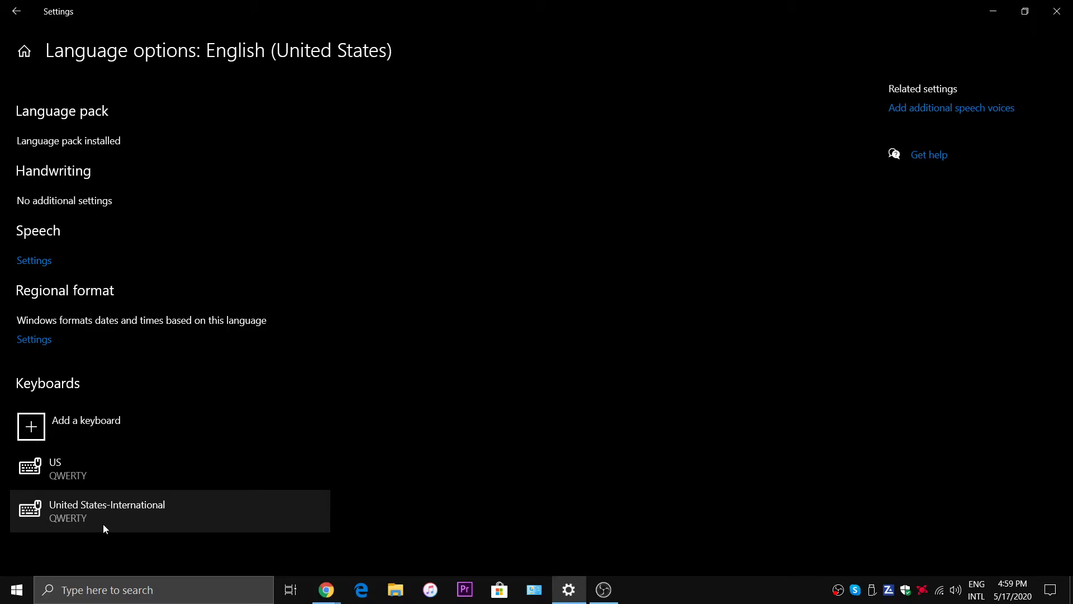
- Close Settings and scroll Chrome's Symbol Codes page to the accented-letter codes table
click(1058, 12)
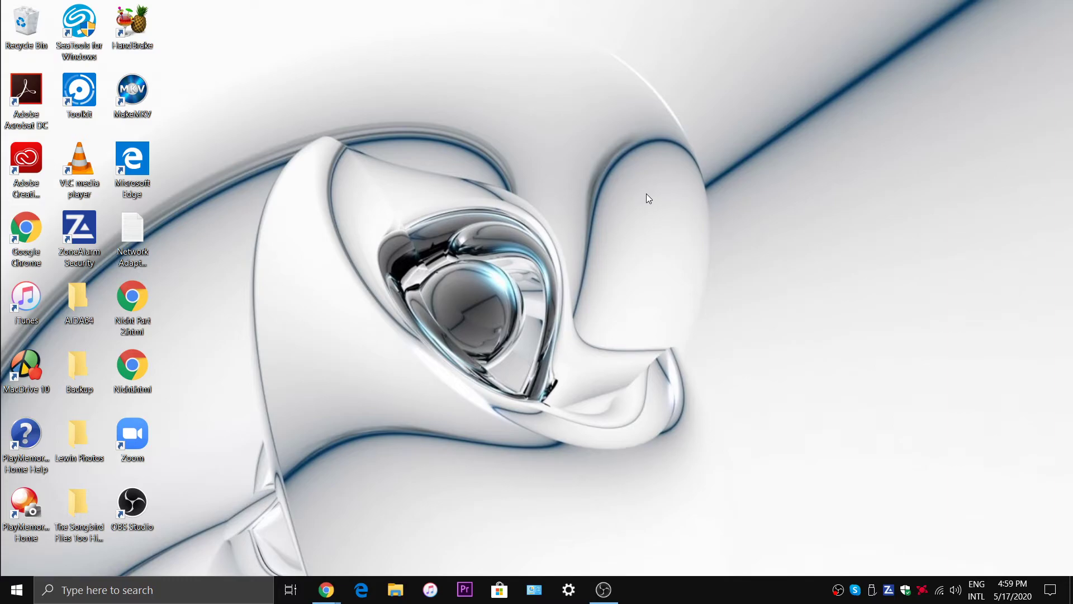
key(alt+Tab)
key(alt+Tab)
key(alt+Tab)
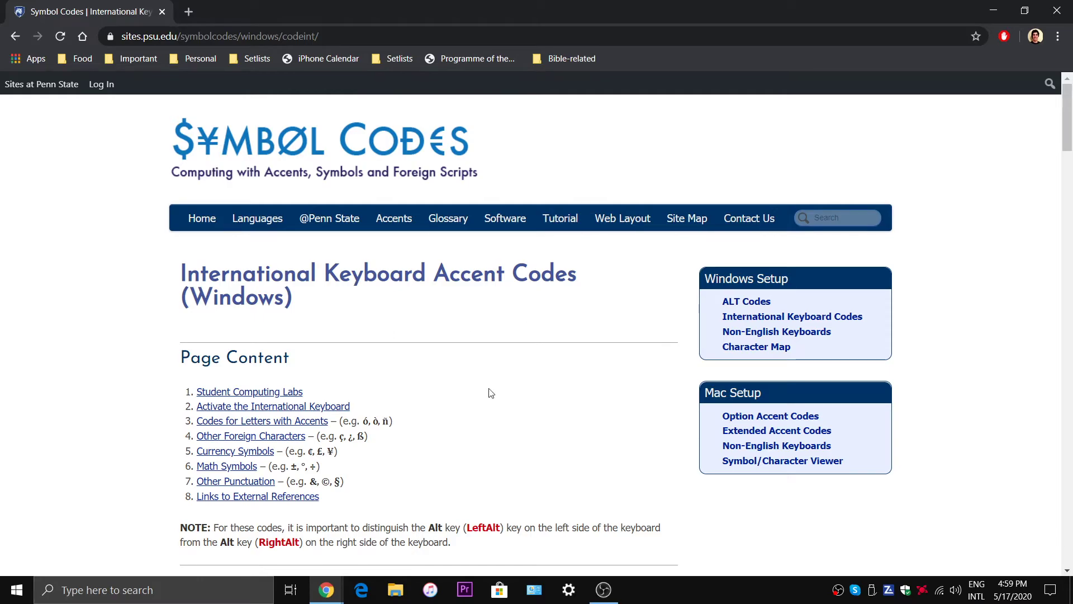
scroll(593, 344, down, 1)
scroll(596, 341, down, 13)
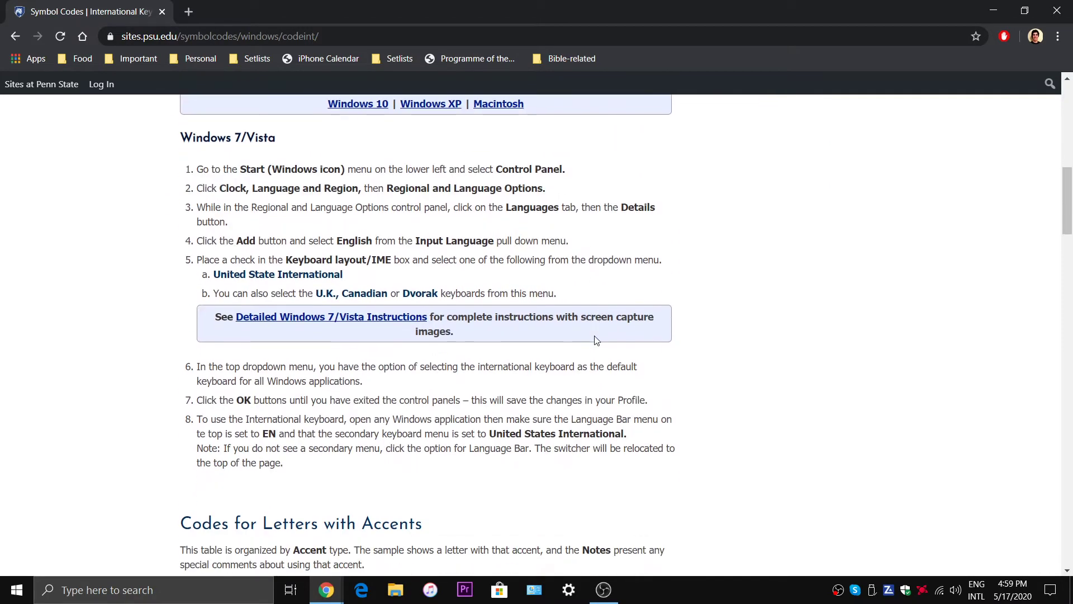
scroll(596, 335, down, 3)
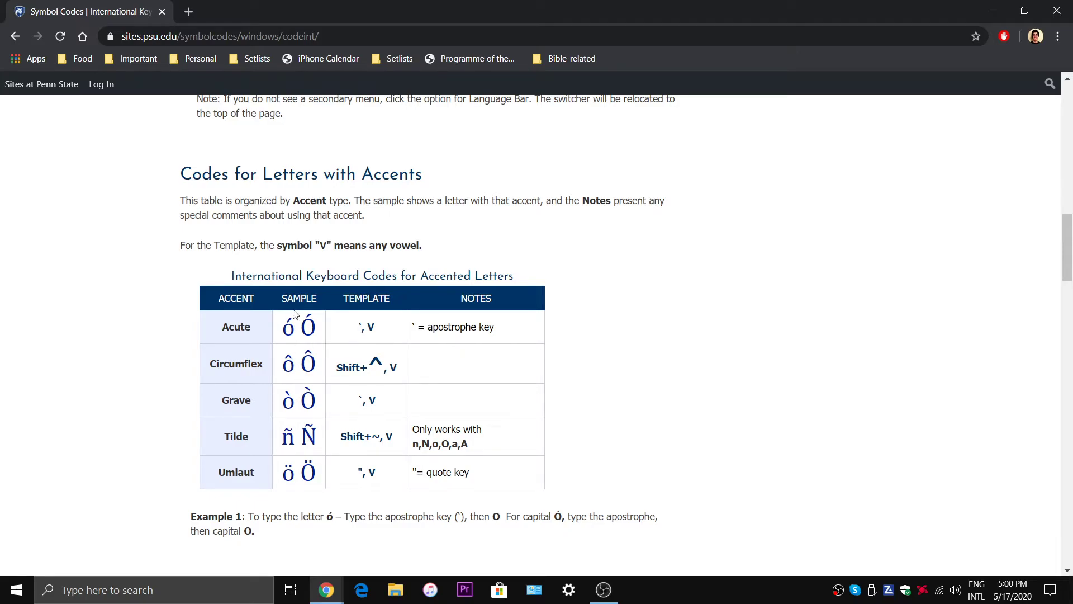
scroll(621, 347, down, 3)
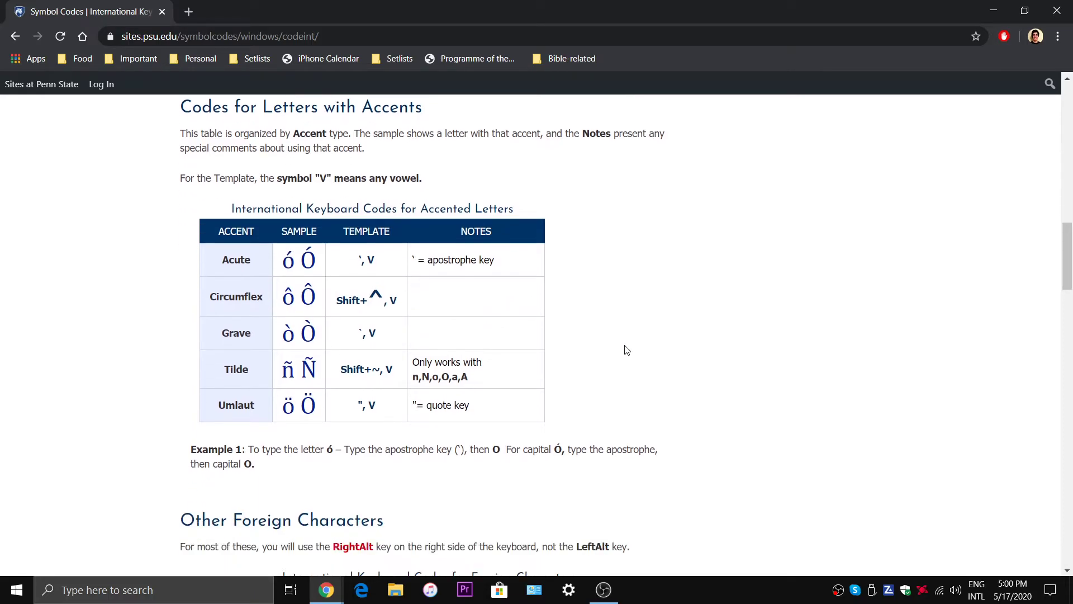
scroll(903, 308, down, 4)
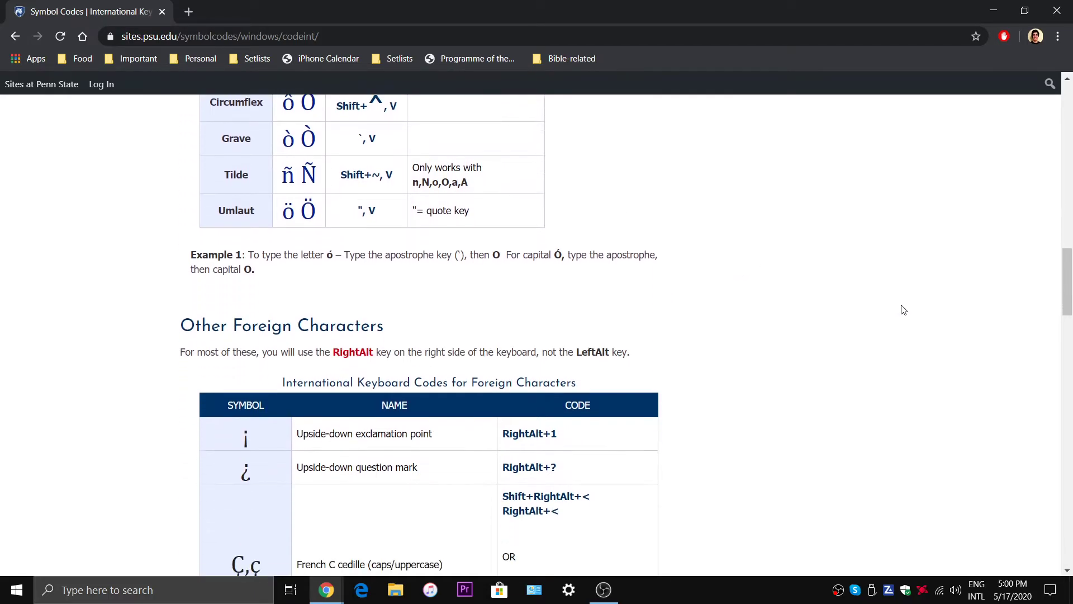
scroll(904, 310, down, 1)
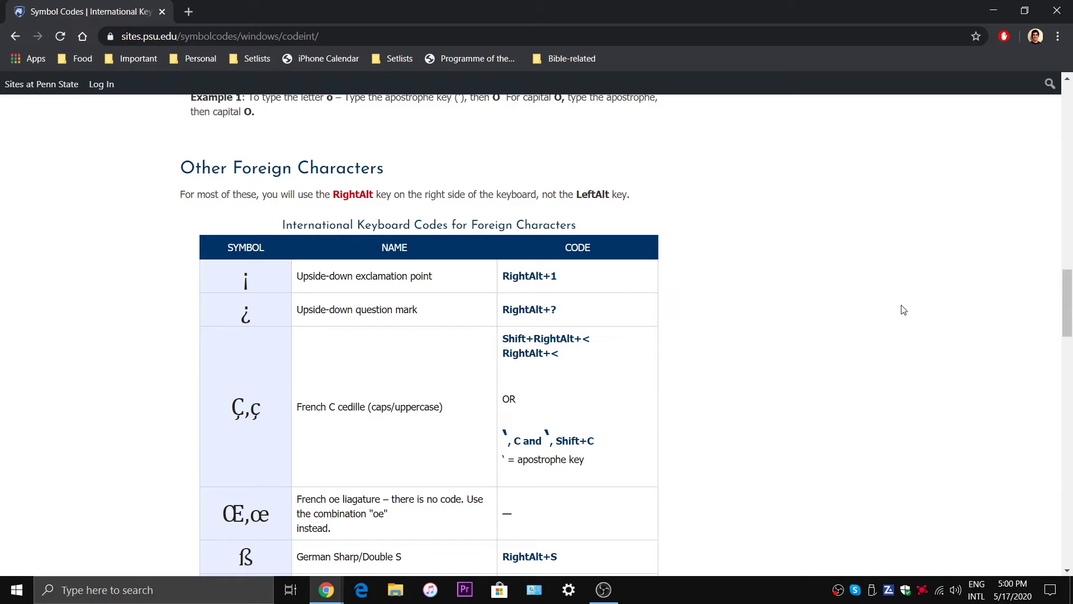
scroll(903, 310, down, 6)
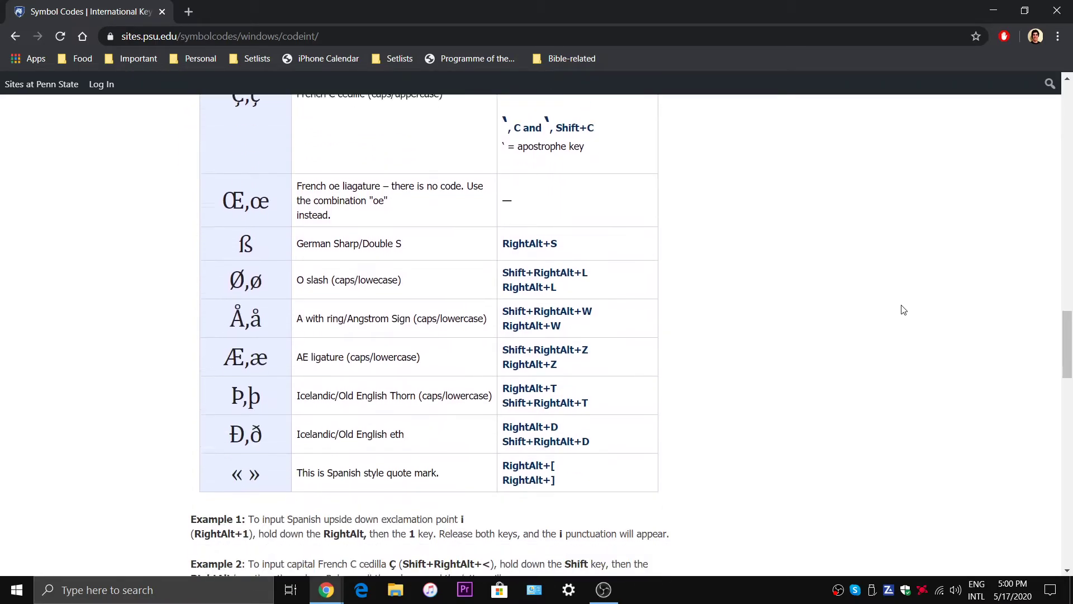
scroll(903, 309, down, 10)
scroll(839, 307, up, 5)
scroll(633, 305, down, 6)
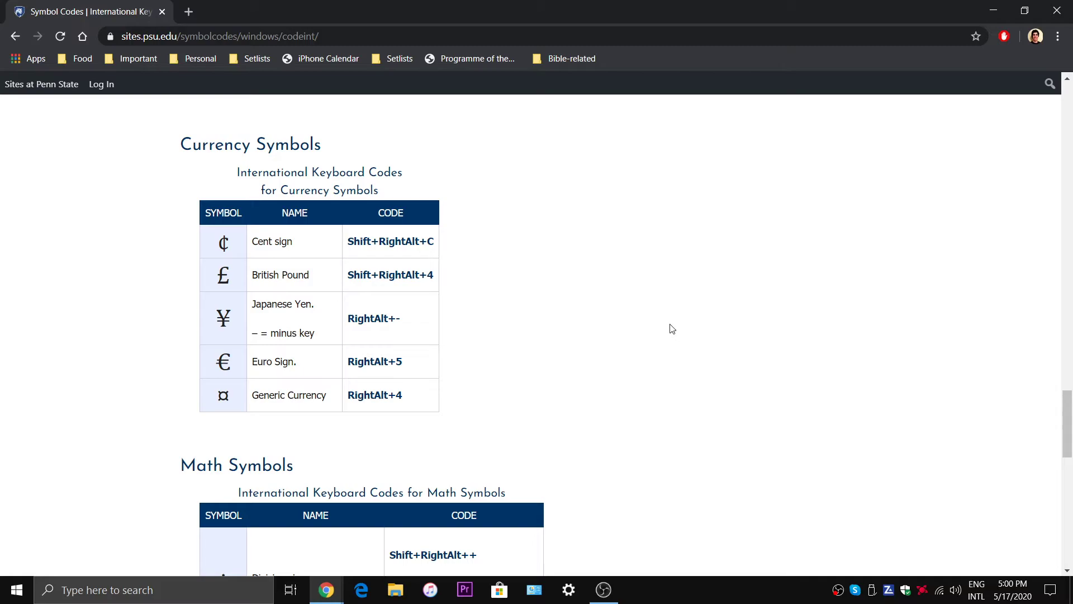
scroll(668, 313, down, 1)
scroll(669, 314, down, 2)
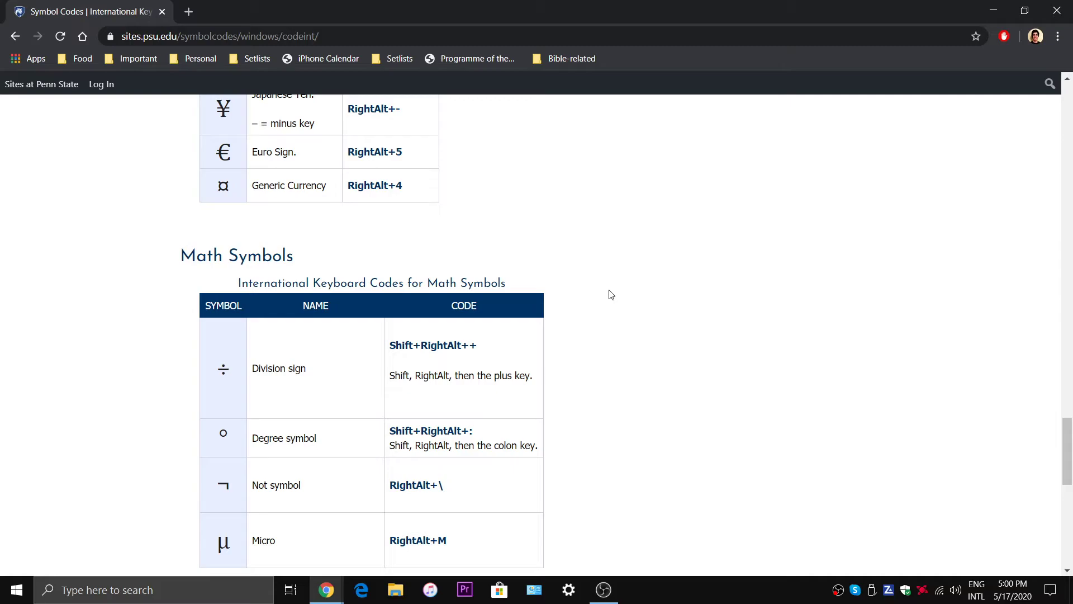
scroll(611, 295, down, 3)
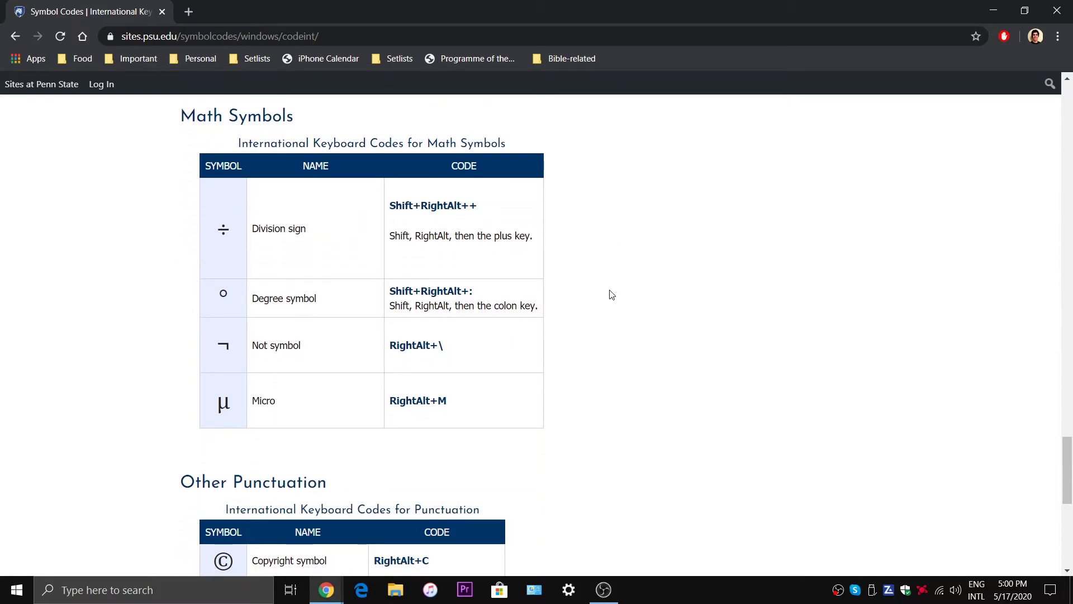
scroll(610, 293, down, 1)
scroll(247, 280, up, 2)
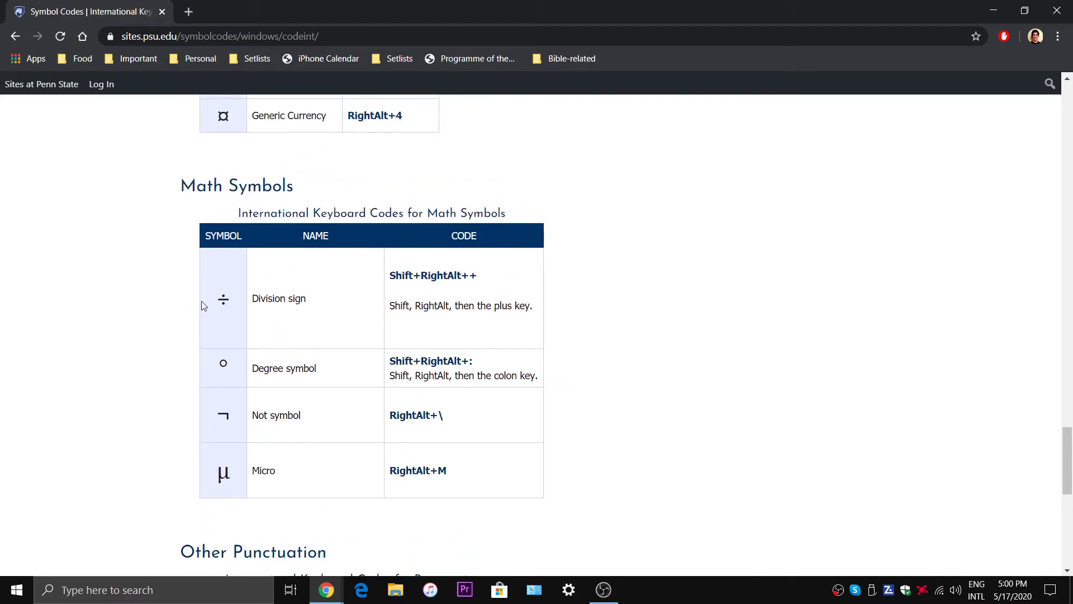
drag(203, 305, 226, 297)
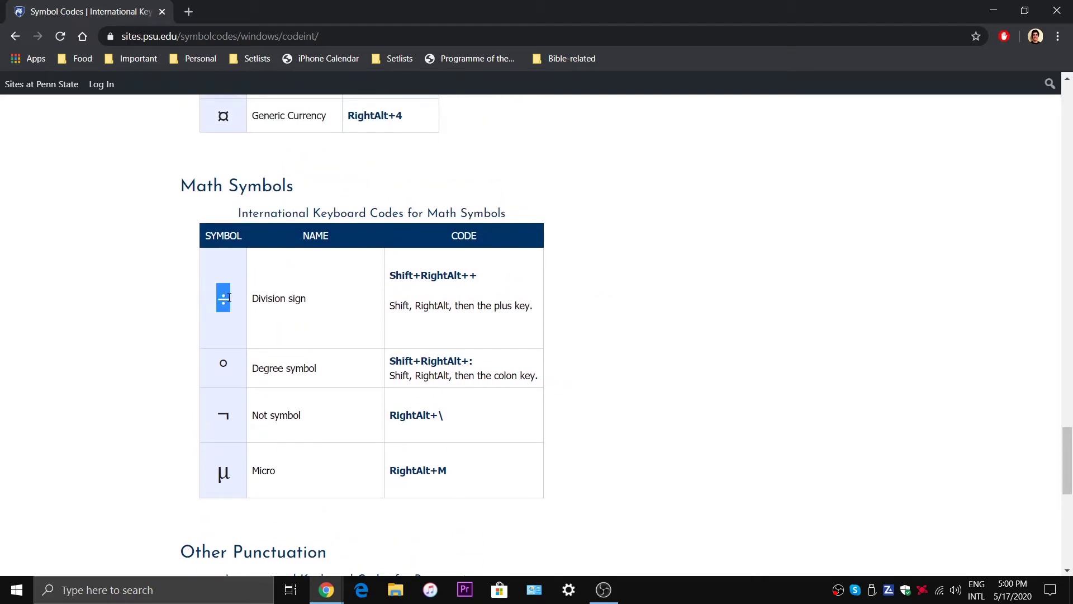
click(586, 302)
scroll(586, 302, down, 5)
drag(242, 284, 217, 282)
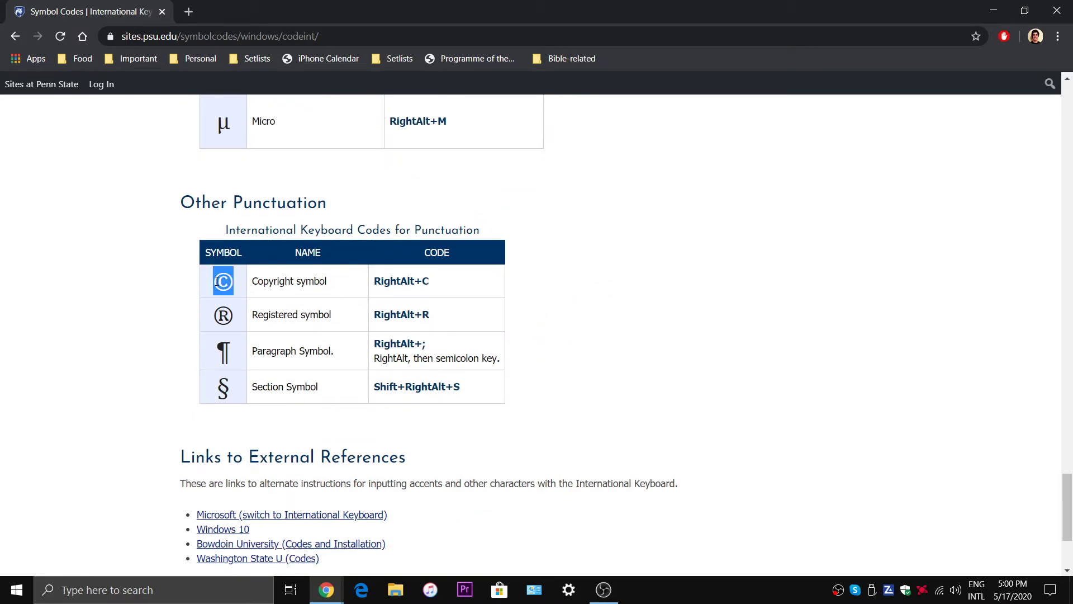
click(806, 327)
scroll(741, 327, up, 10)
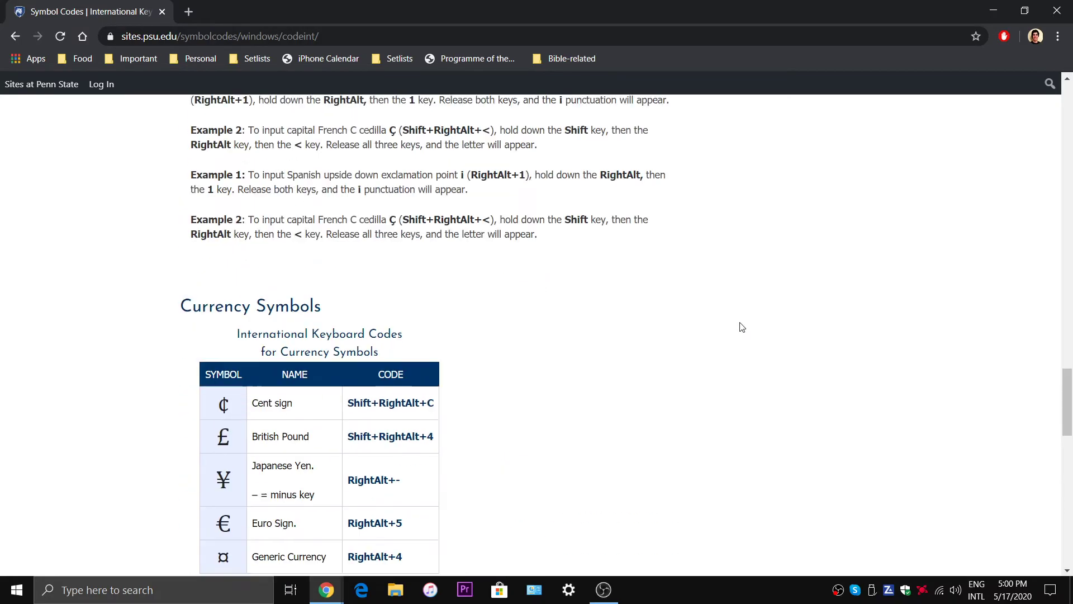
scroll(742, 327, up, 15)
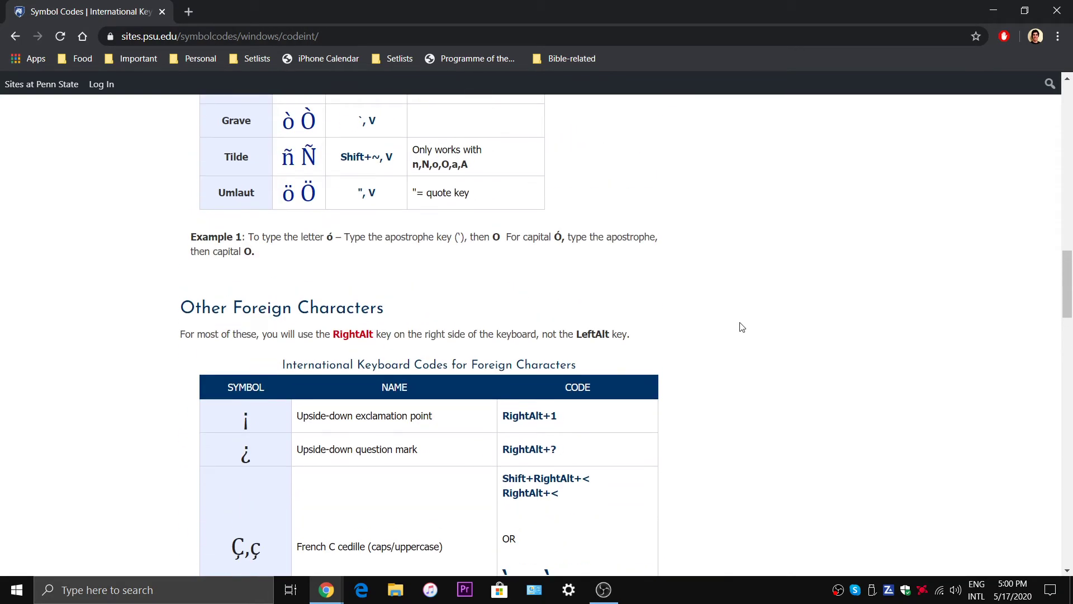
scroll(742, 327, up, 5)
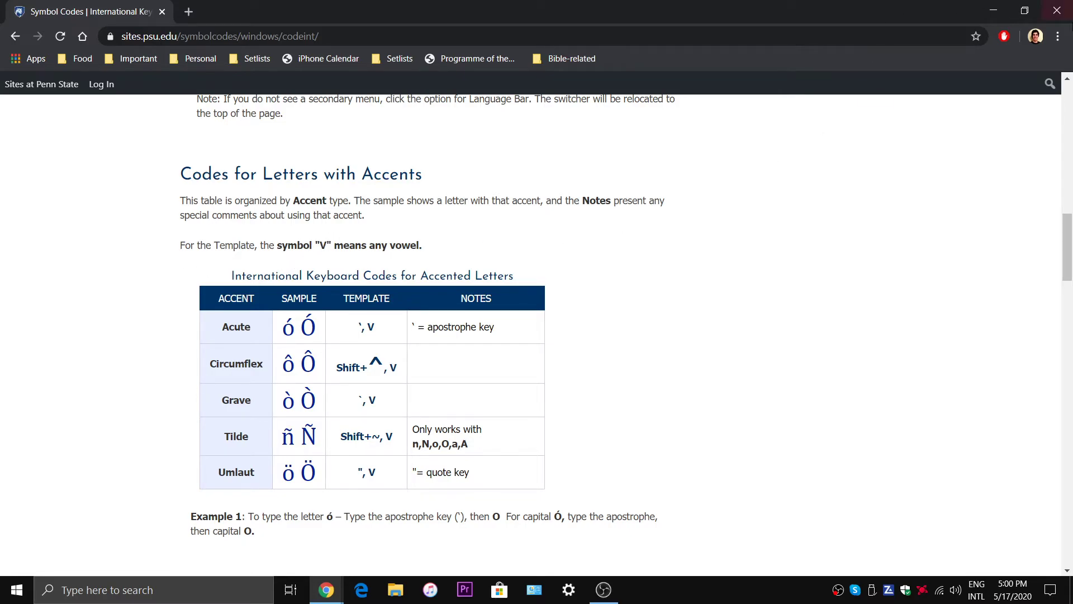
- Minimize Chrome and switch the taskbar input indicator from ENG INTL to ENG US
click(993, 11)
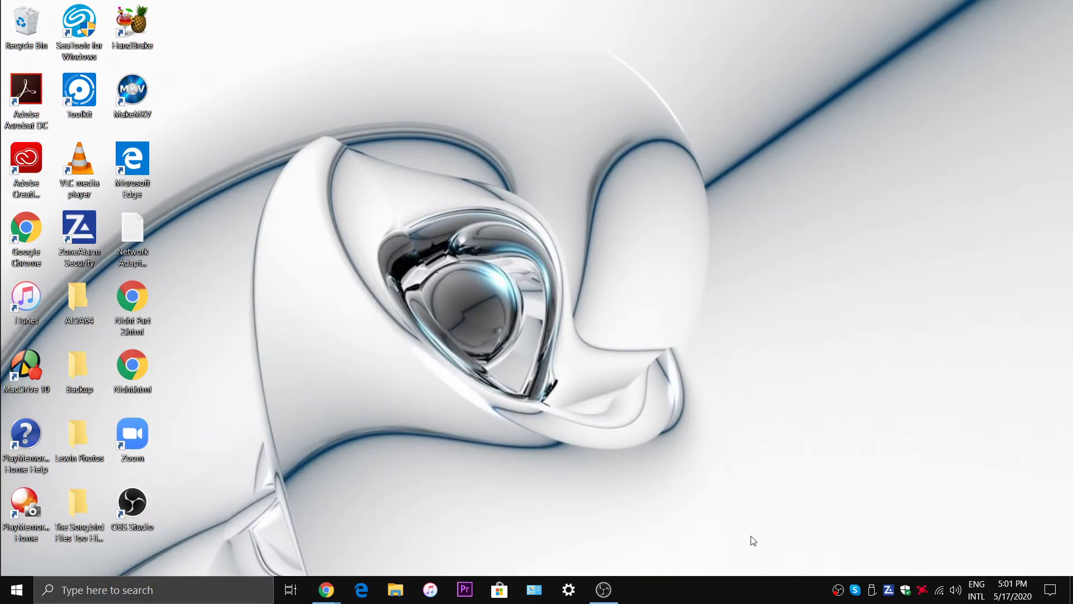
click(979, 596)
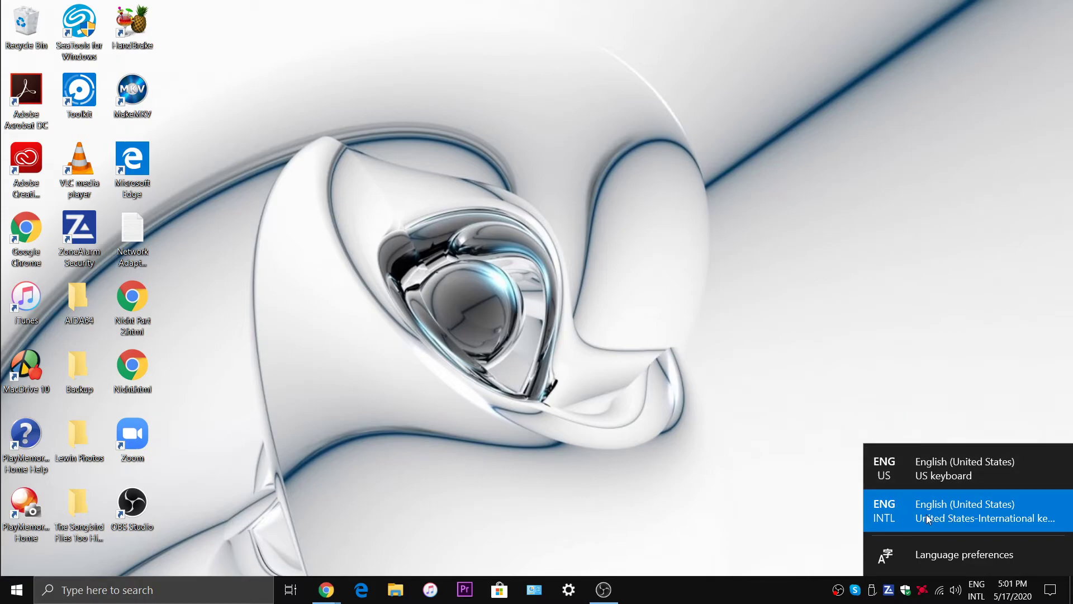
click(820, 465)
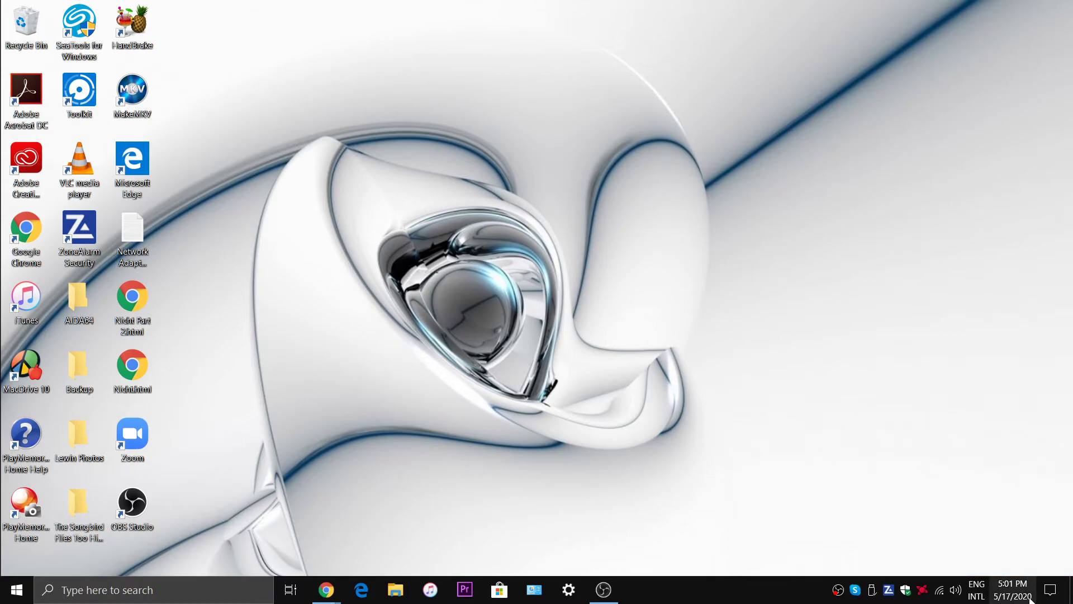
click(976, 590)
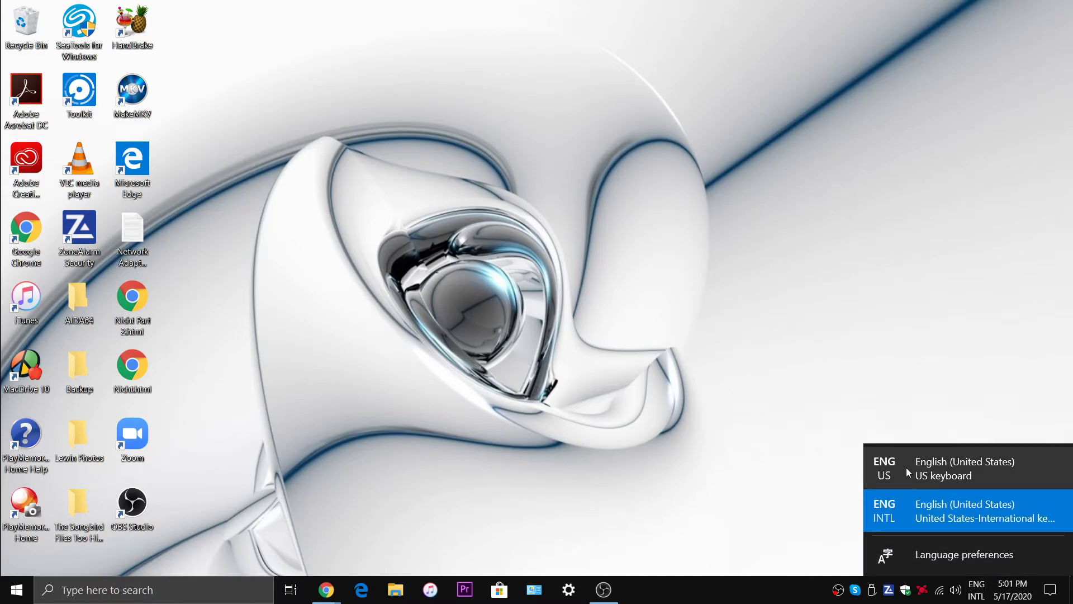
click(908, 470)
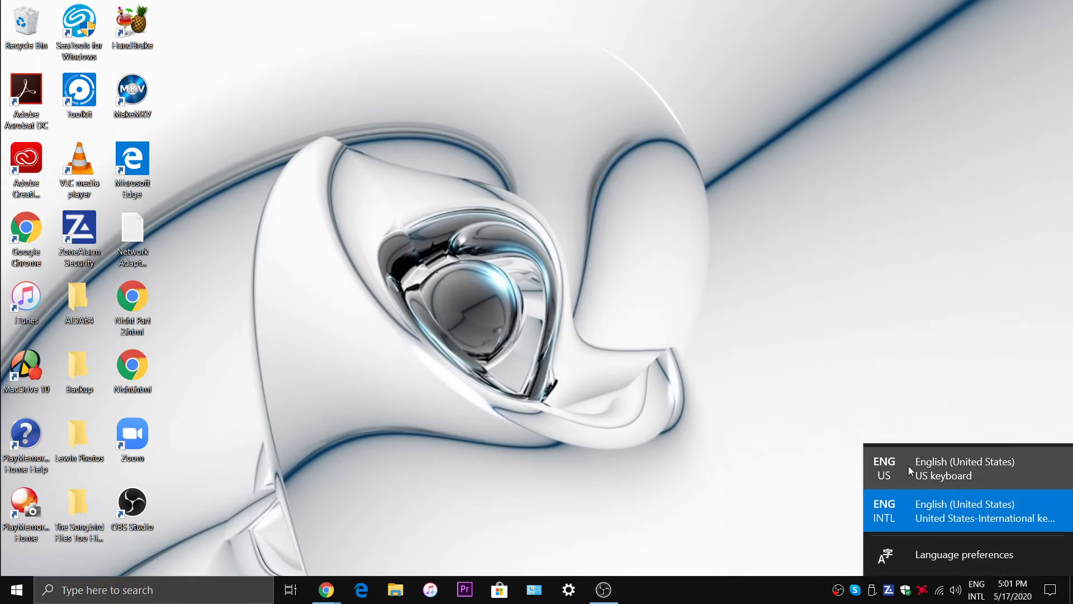
click(973, 589)
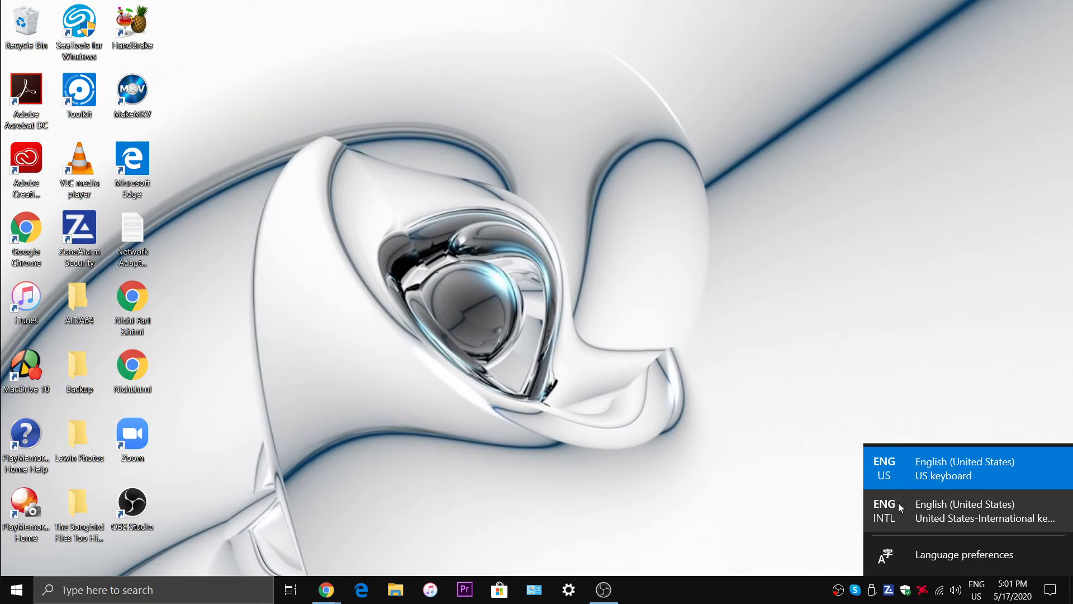
click(782, 421)
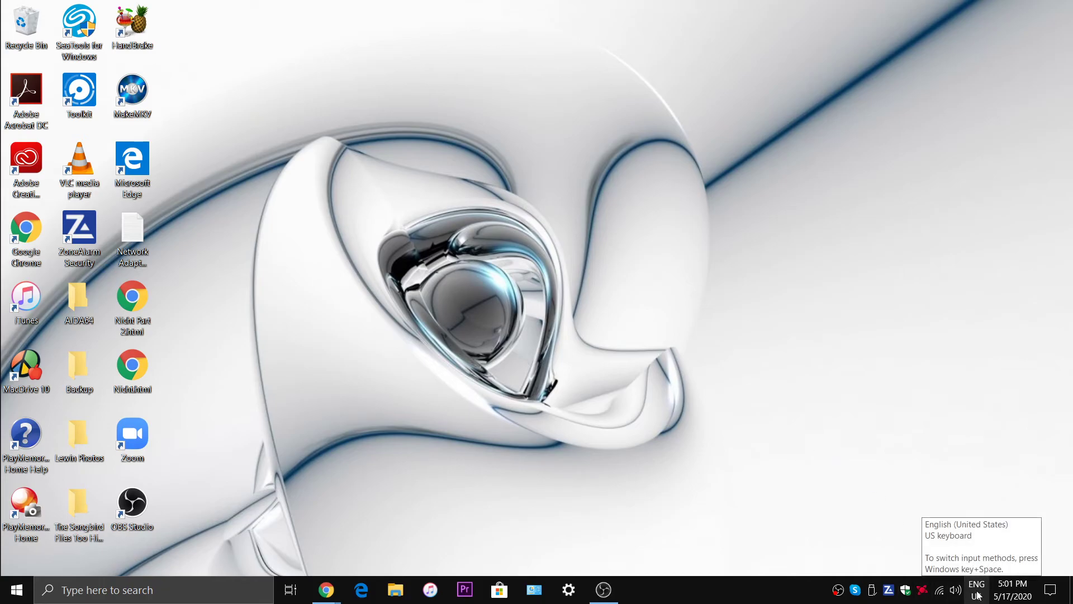
- Open Taskbar settings from the taskbar's right-click menu to reach Turn system icons on or off
right_click(785, 592)
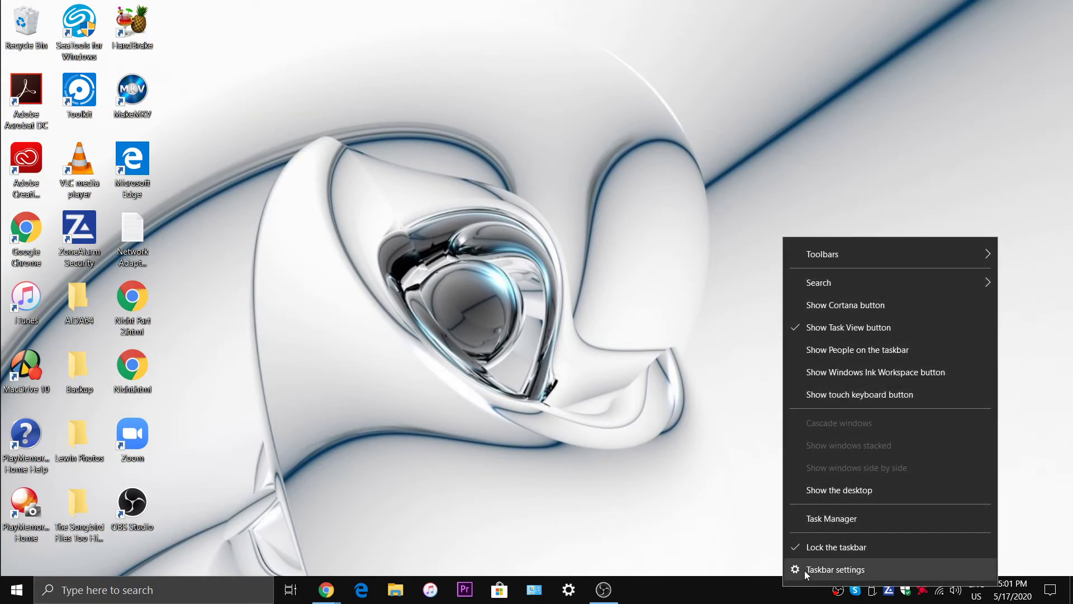
click(804, 571)
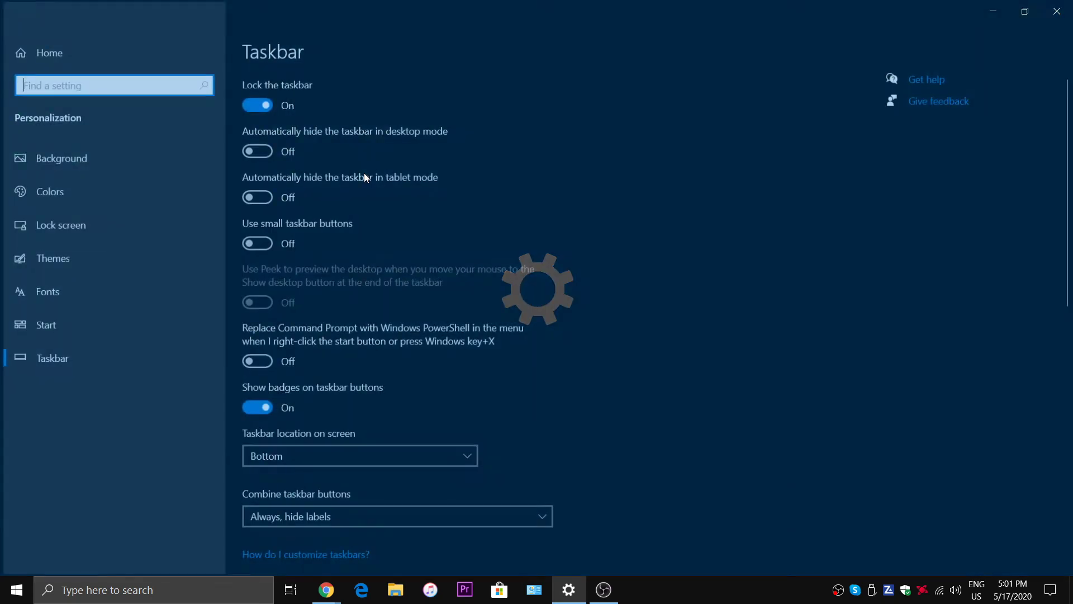
scroll(647, 218, down, 5)
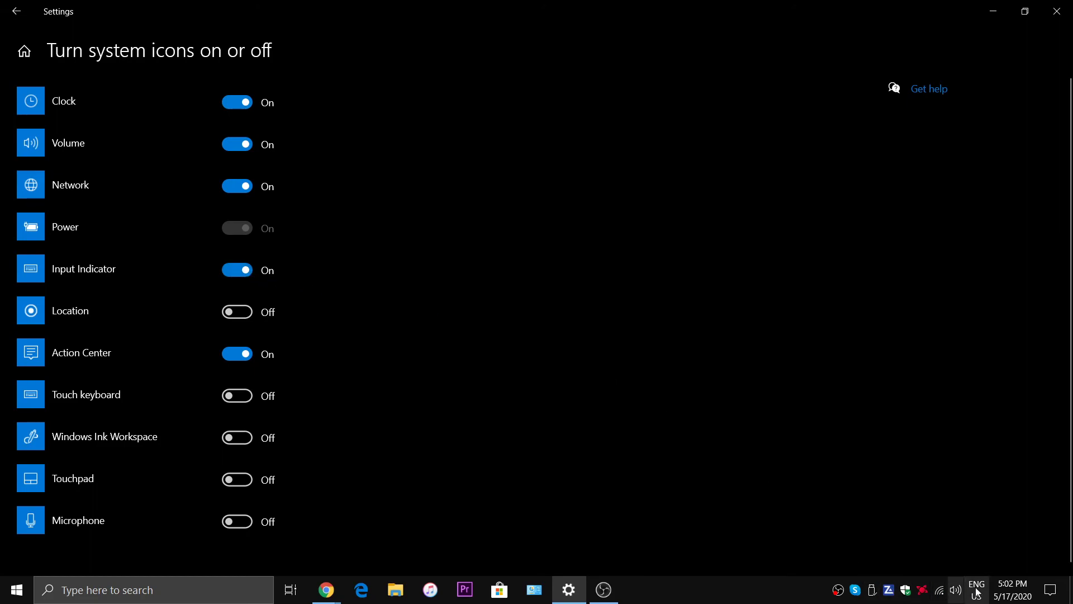
mouse_move(976, 595)
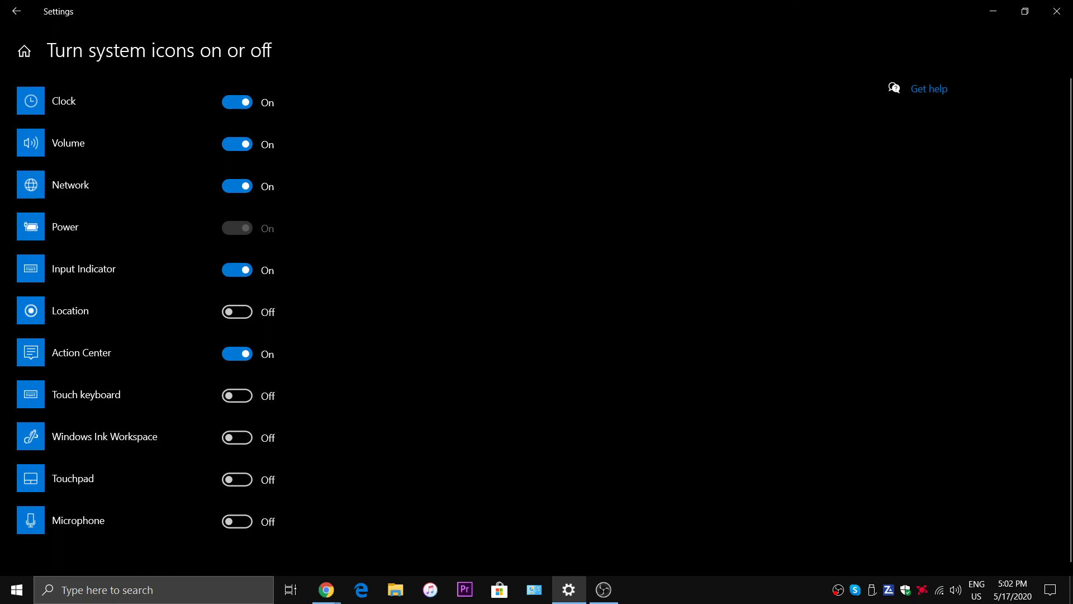
- Close the Settings window, leaving ENG US showing in the taskbar
click(1056, 11)
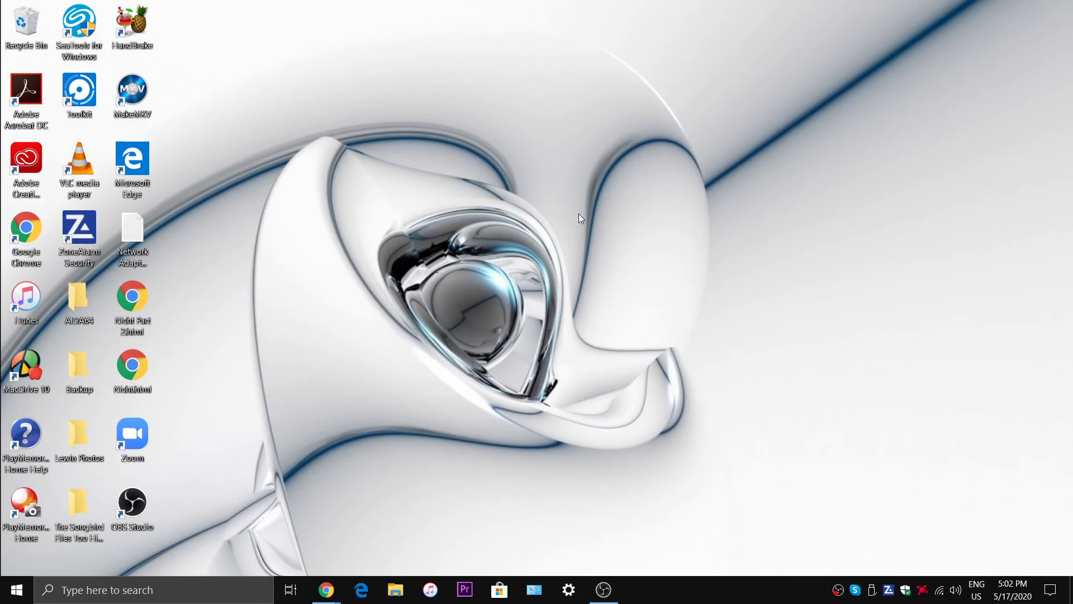